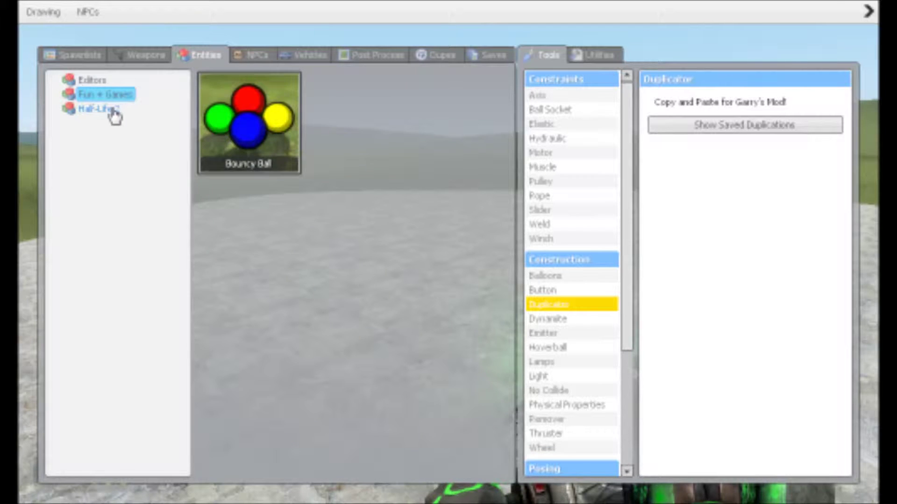
Pick up the red bouncy ball with the gravity gun, then undo it
key("q")
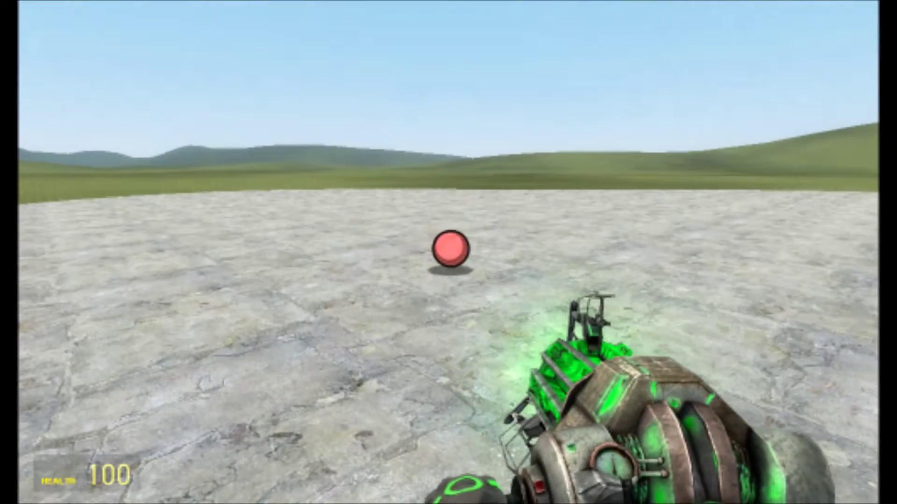
right_click(449, 253)
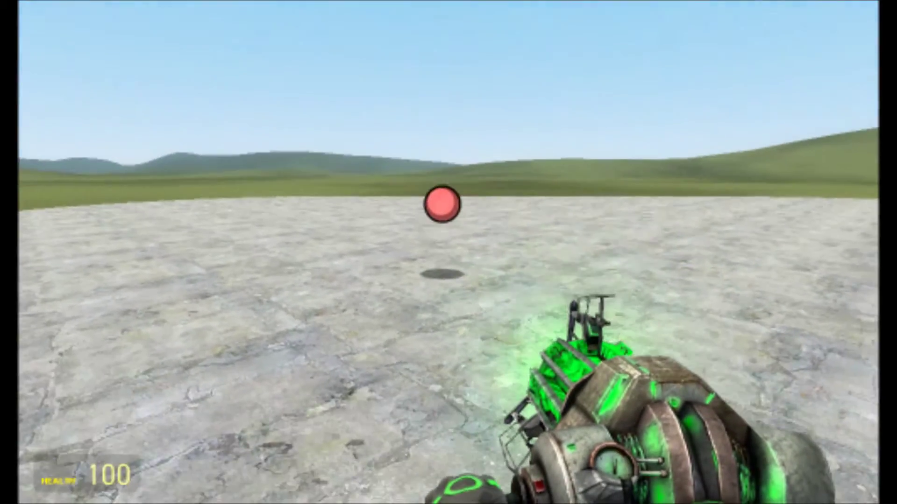
right_click(448, 252)
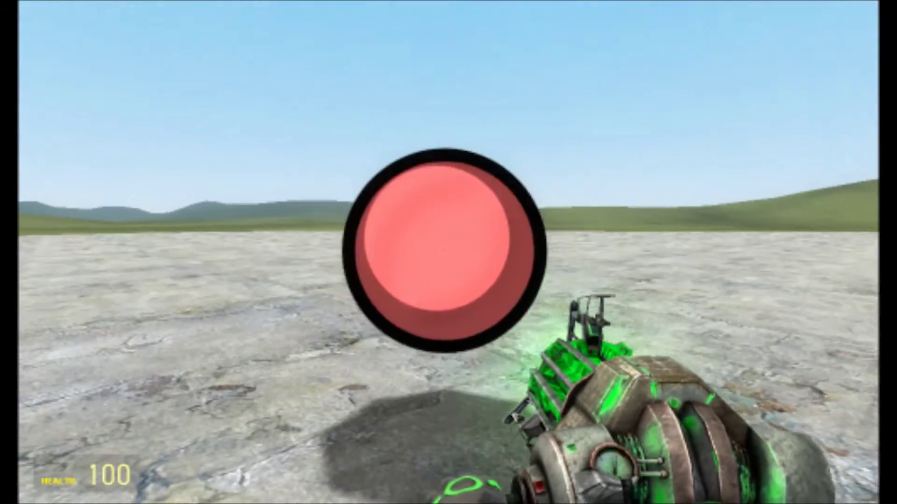
right_click(448, 253)
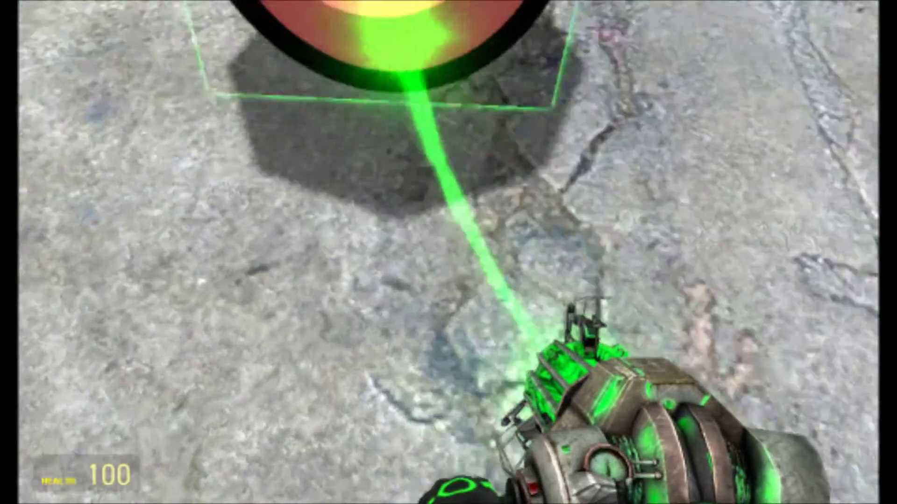
key("z")
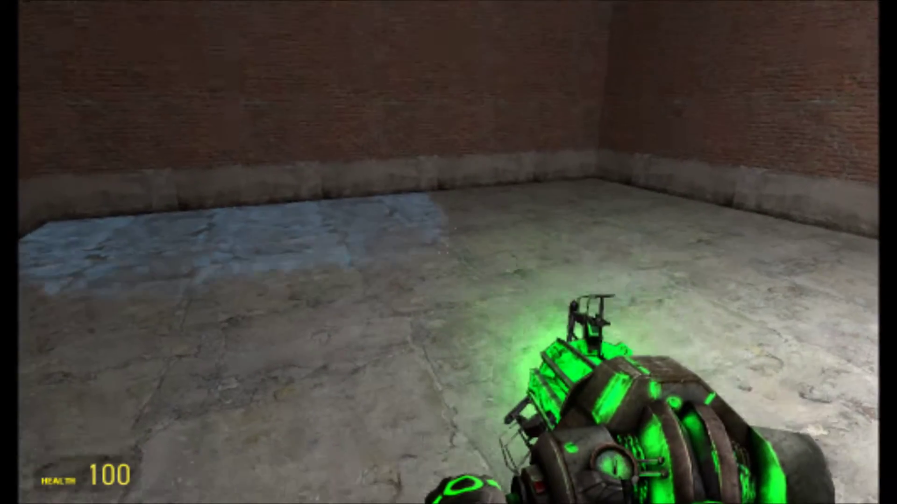
Spawn dozens of Bouncy Balls from Entities > Fun + Games into the brick room
key("q")
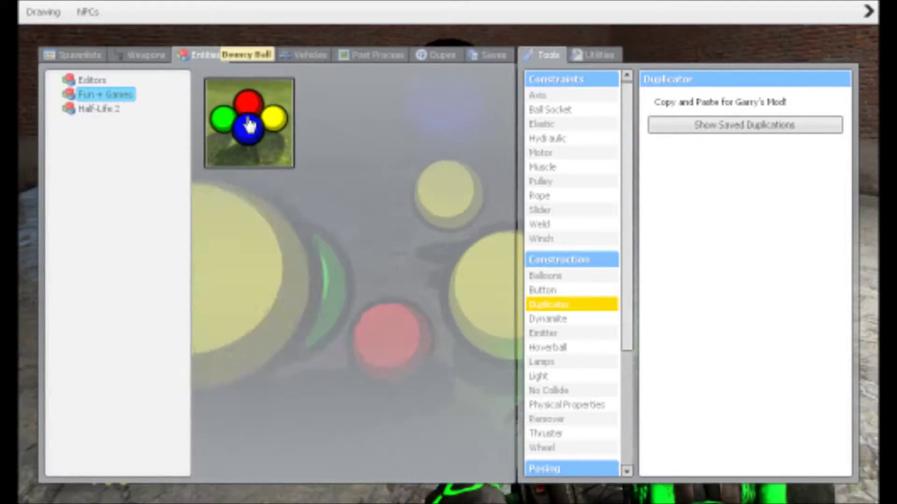
left_click(249, 125)
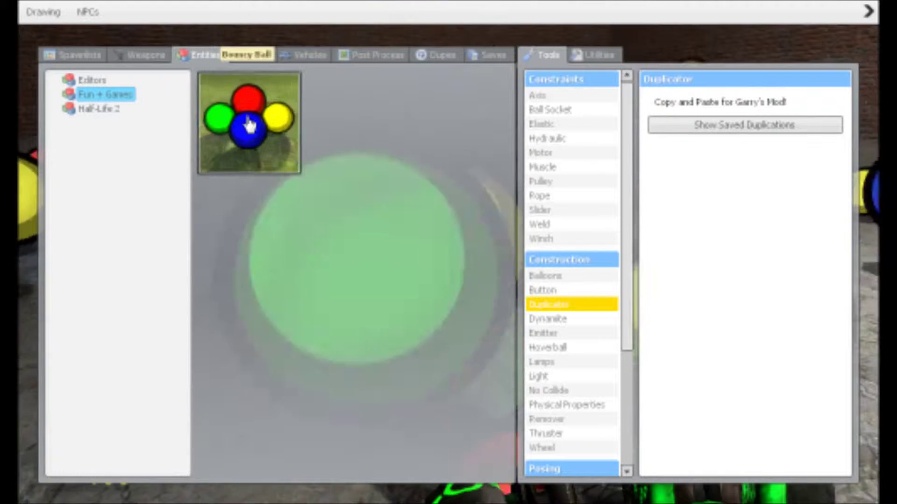
key("q")
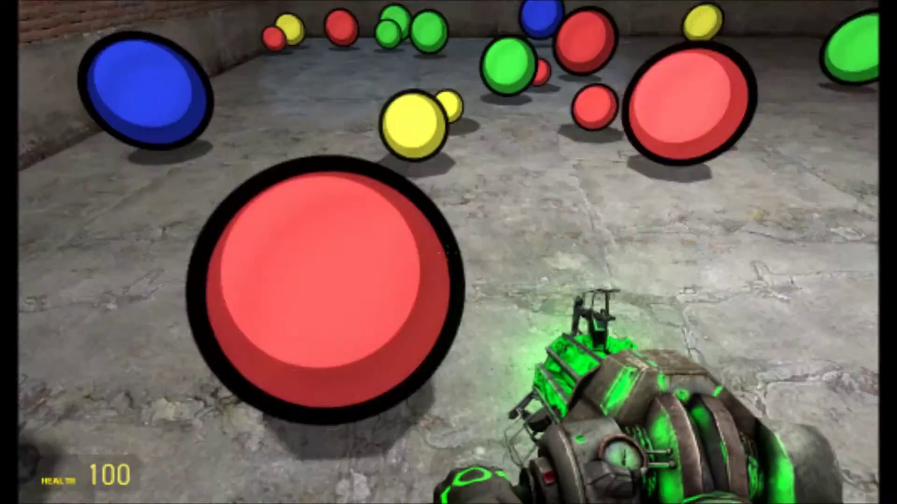
Grab and fling the large red ball and several yellow balls with the gravity gun
right_click(449, 252)
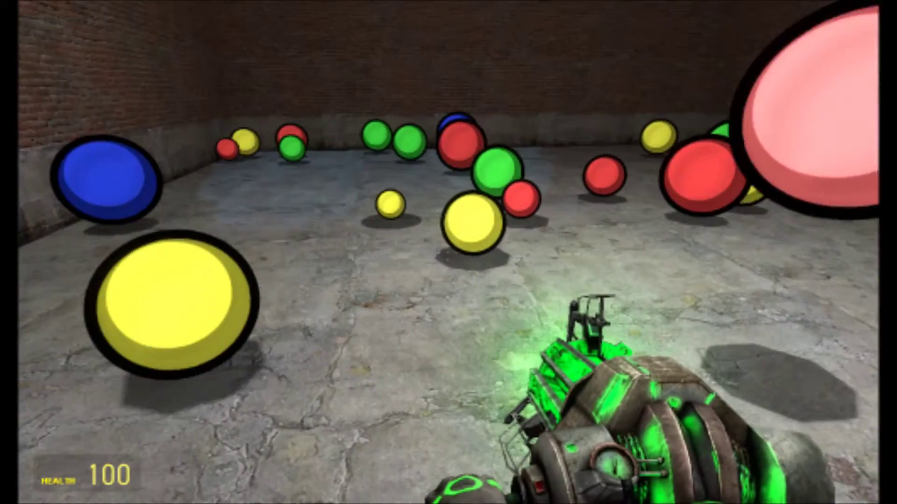
right_click(448, 252)
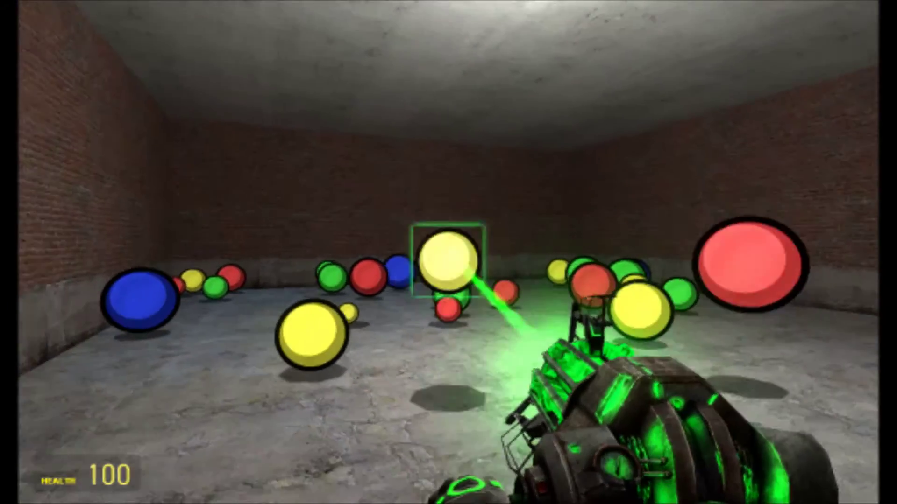
right_click(449, 252)
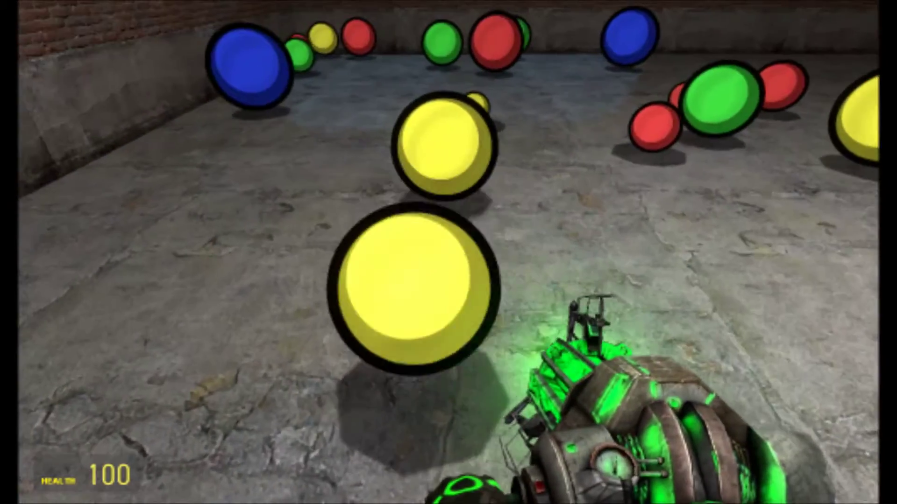
right_click(449, 253)
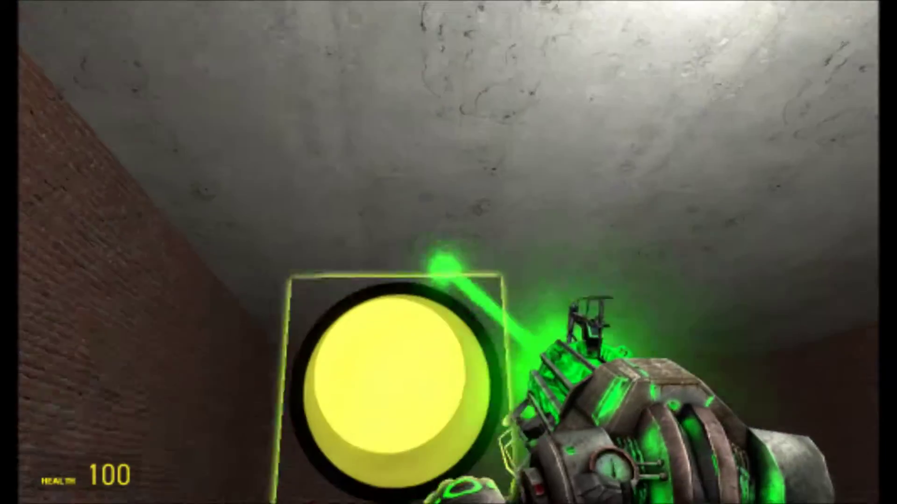
right_click(449, 252)
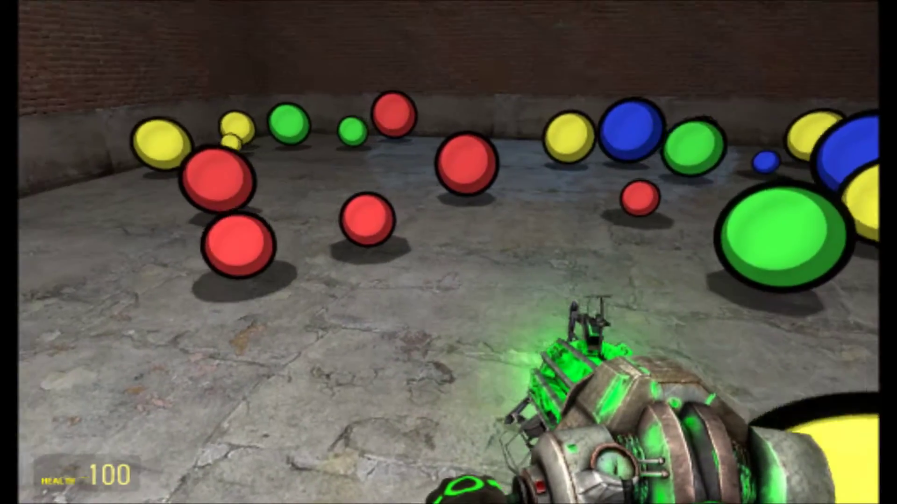
key("q")
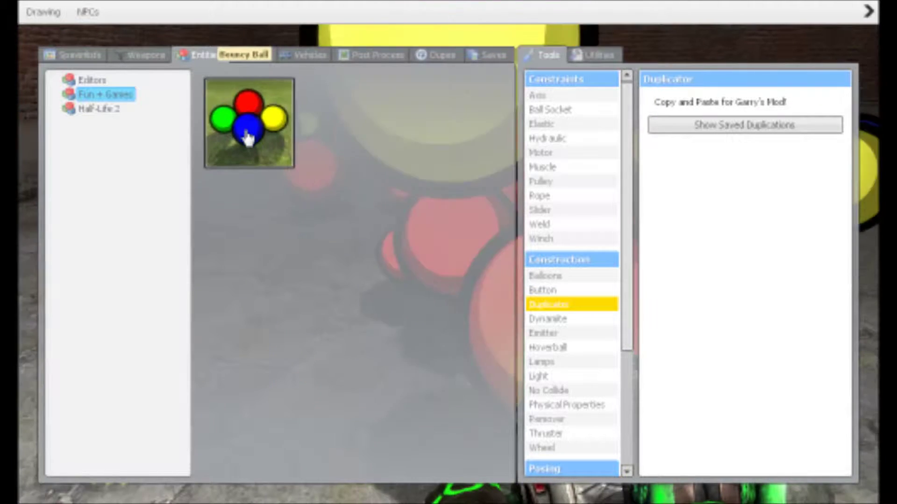
Spawn more Bouncy Balls across the floor, then undo the most recent one
left_click(247, 139)
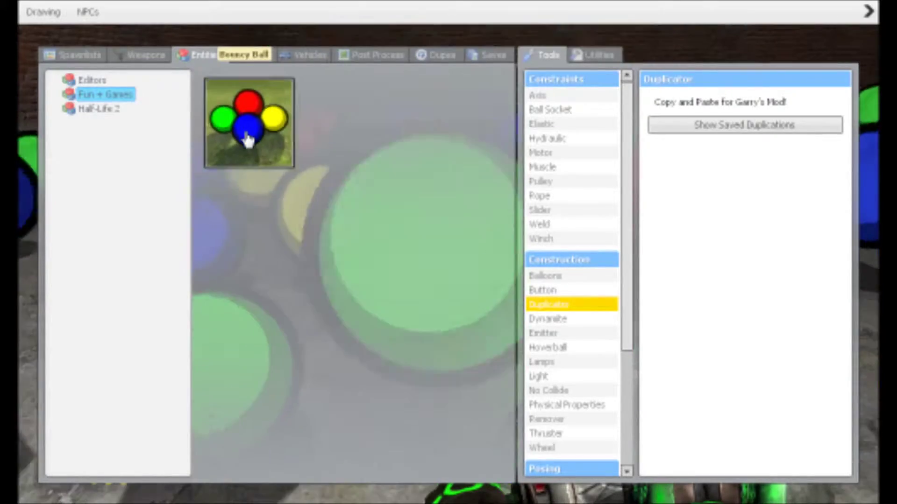
key("q")
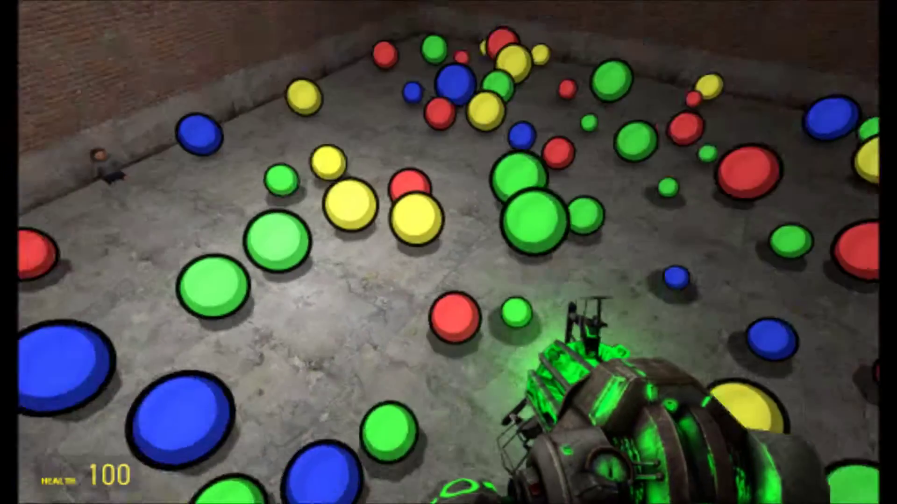
key("z")
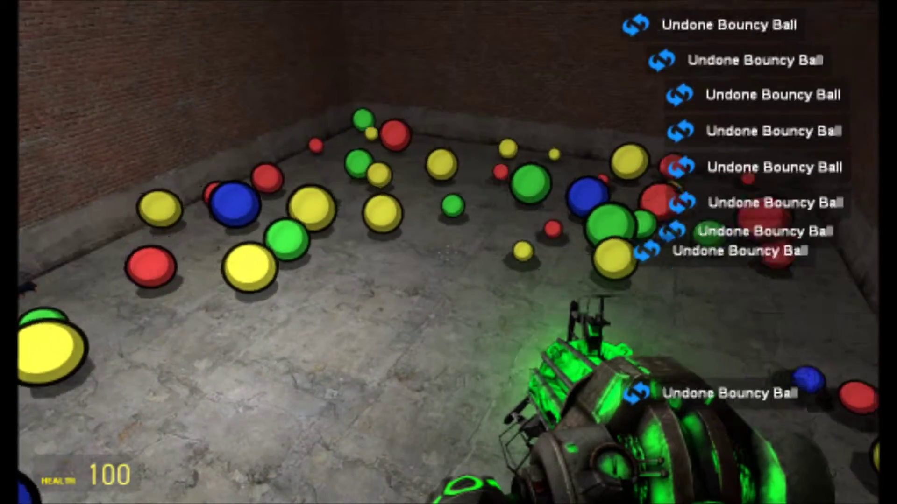
Undo five more bouncy balls one after another
key("z")
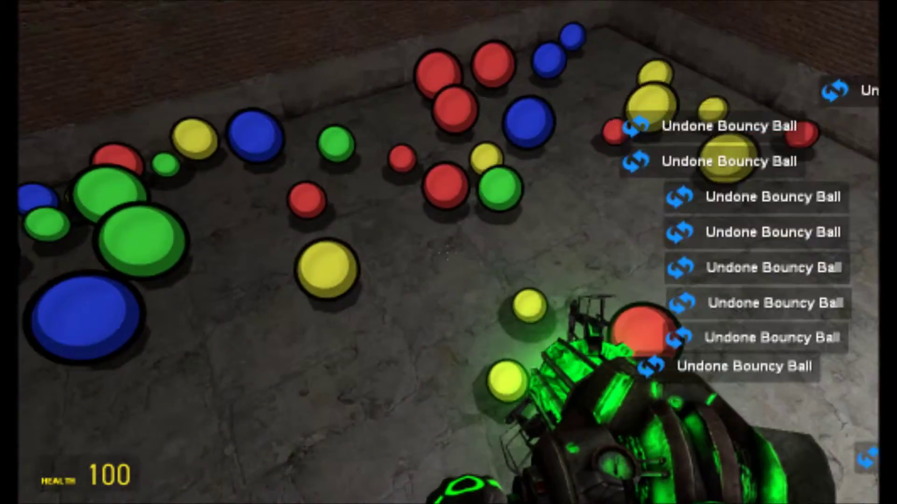
key("z")
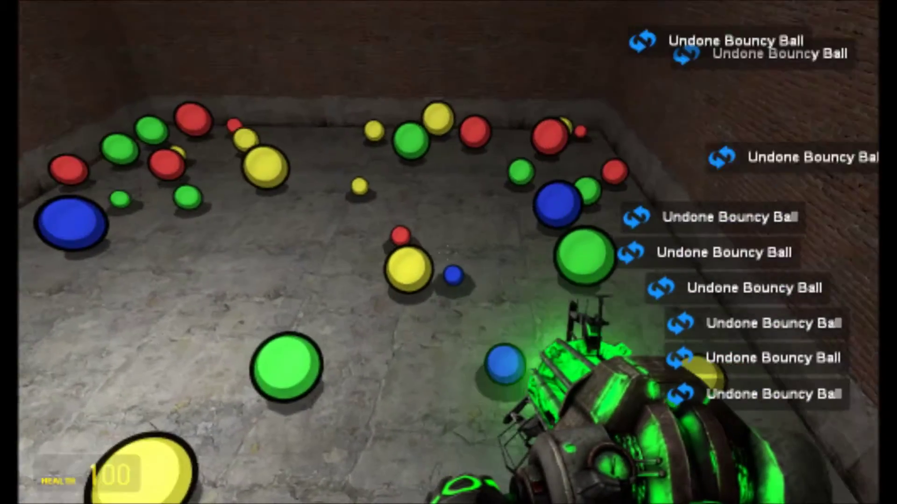
key("z")
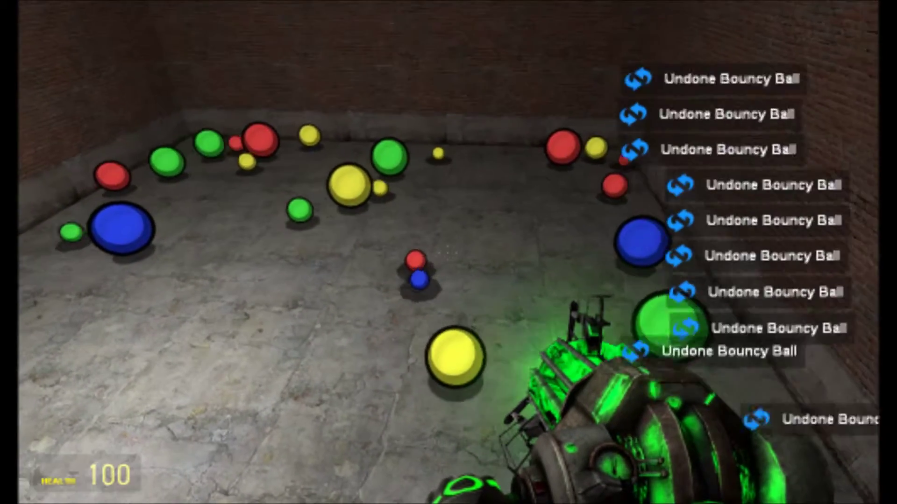
key("z")
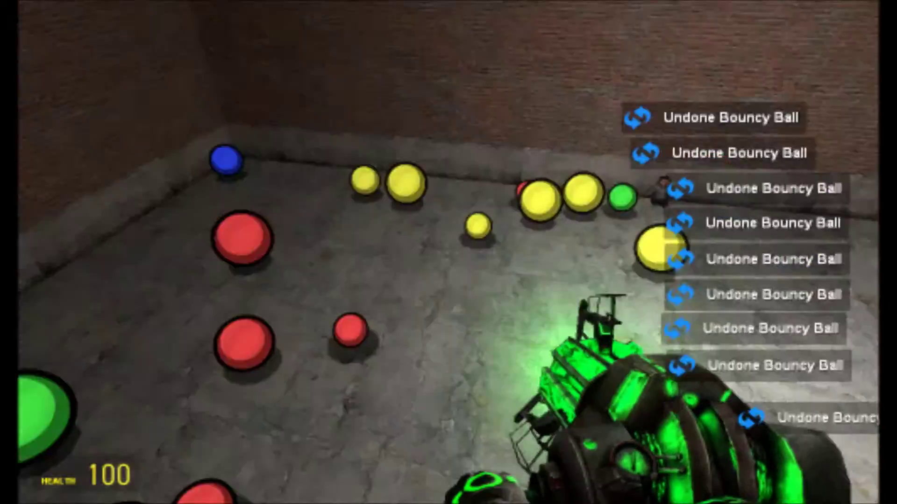
key("z")
key("z")
key("z")
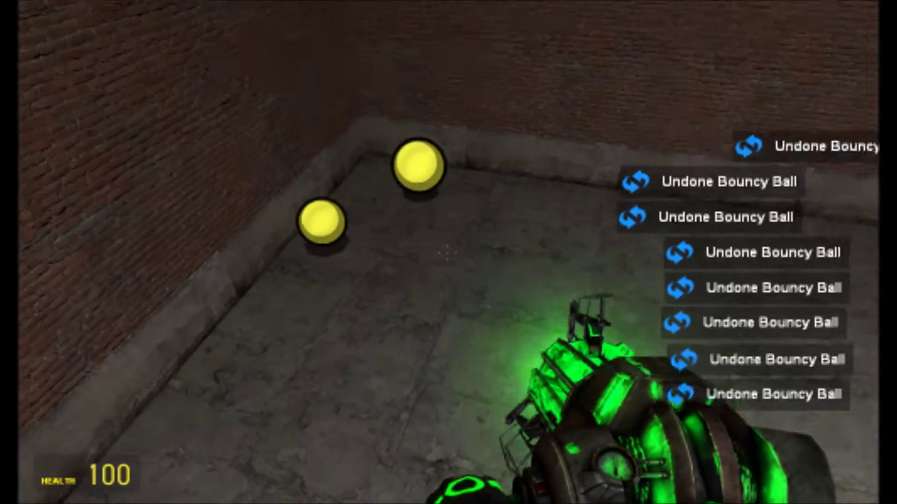
Undo the last yellow ball and show the Half-Life 2 entity category
key("z")
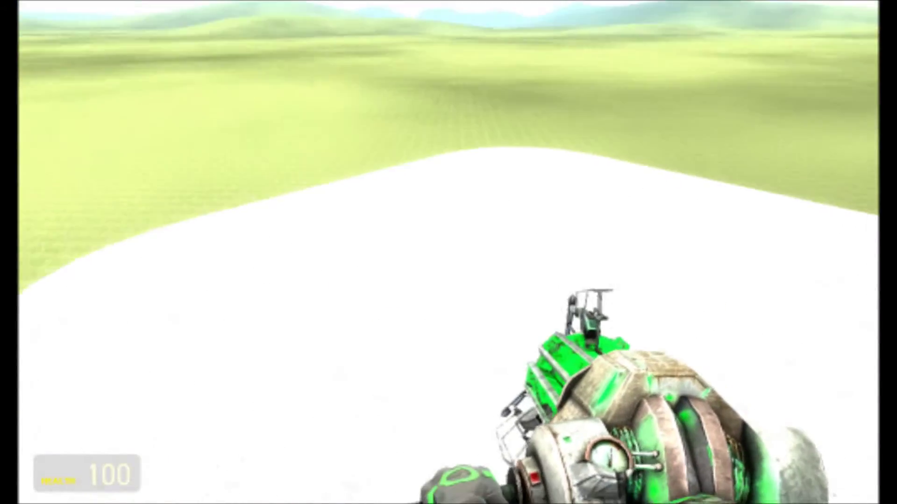
key("q")
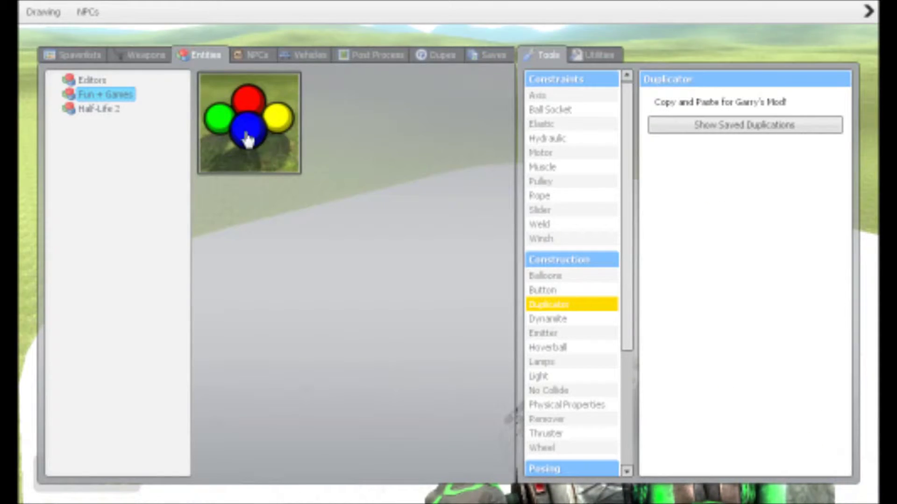
left_click(98, 110)
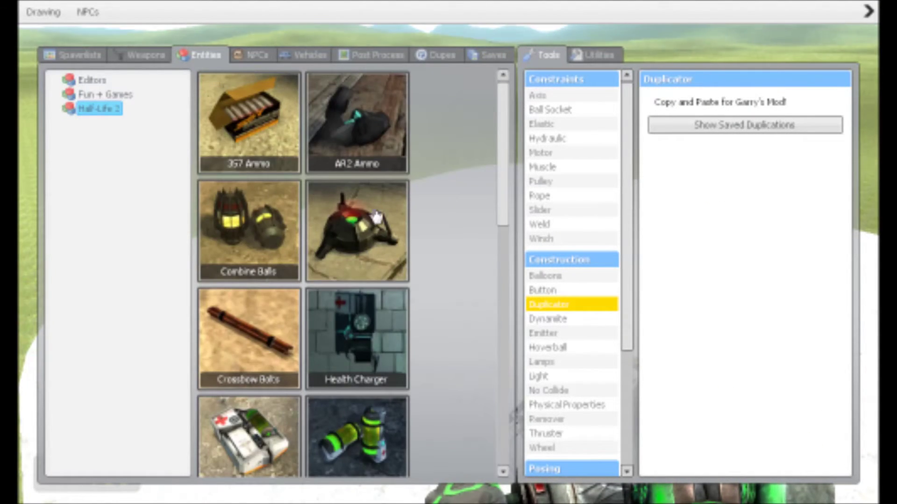